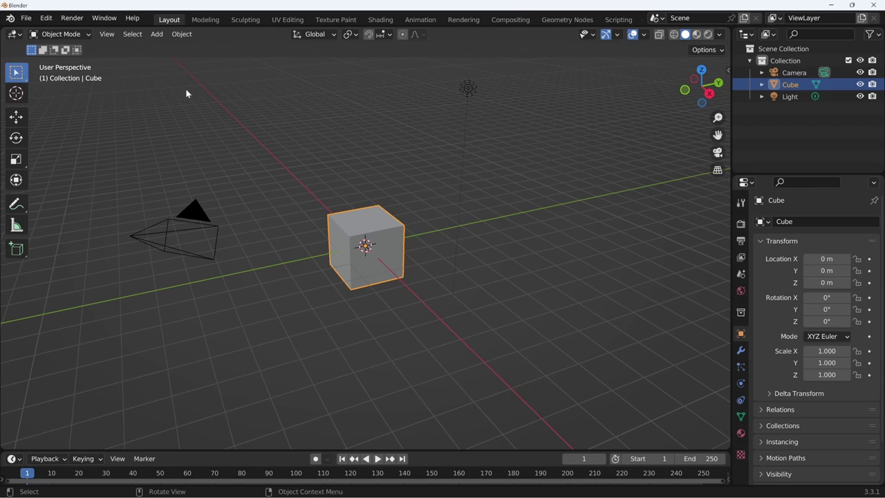
Open the Add menu and show its Grease Pencil options, including Monkey
{"action": "left_click", "coordinate": [160, 39]}
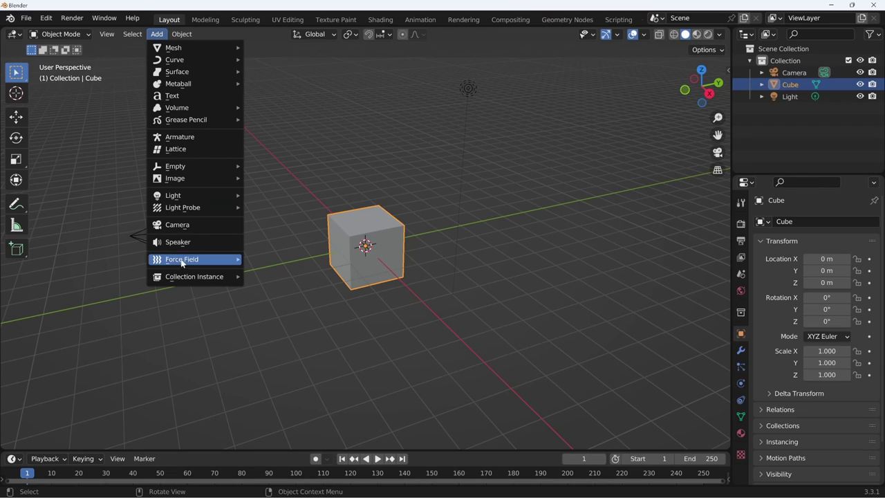
{"action": "mouse_move", "coordinate": [185, 119]}
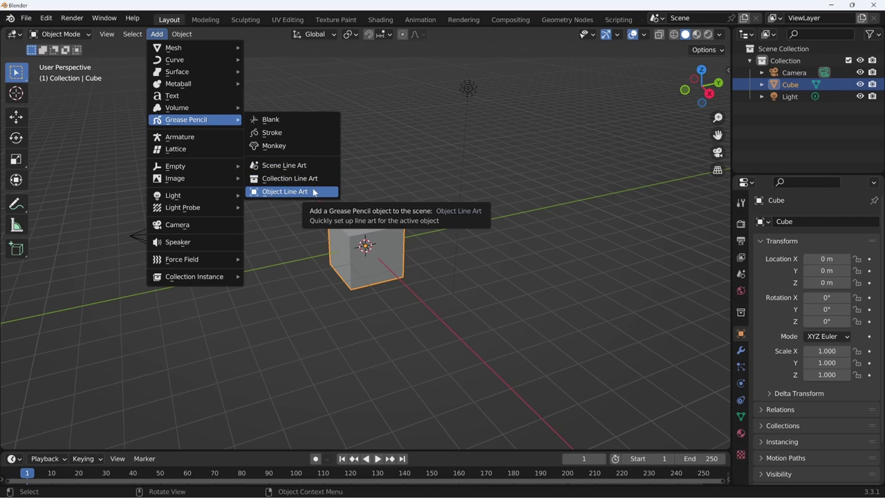
Add a Grease Pencil Monkey named Suzanne at the origin and orbit to view it
{"action": "left_click", "coordinate": [282, 147]}
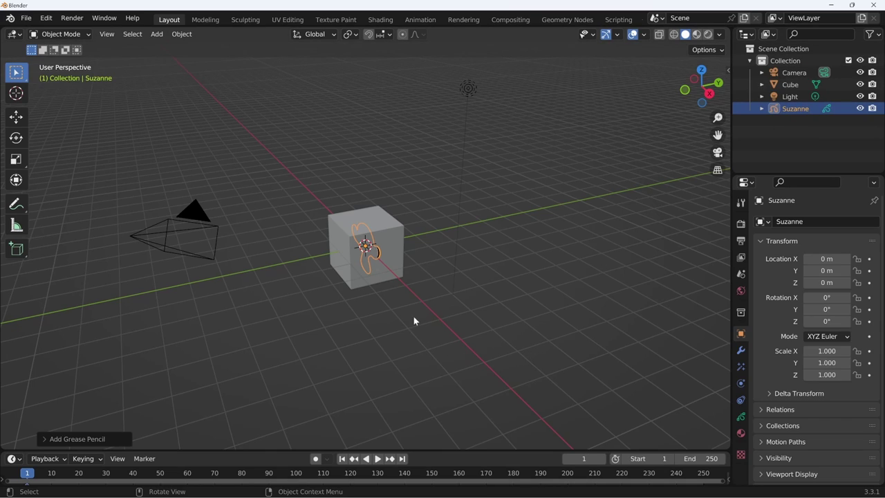
{"action": "left_click", "coordinate": [156, 34]}
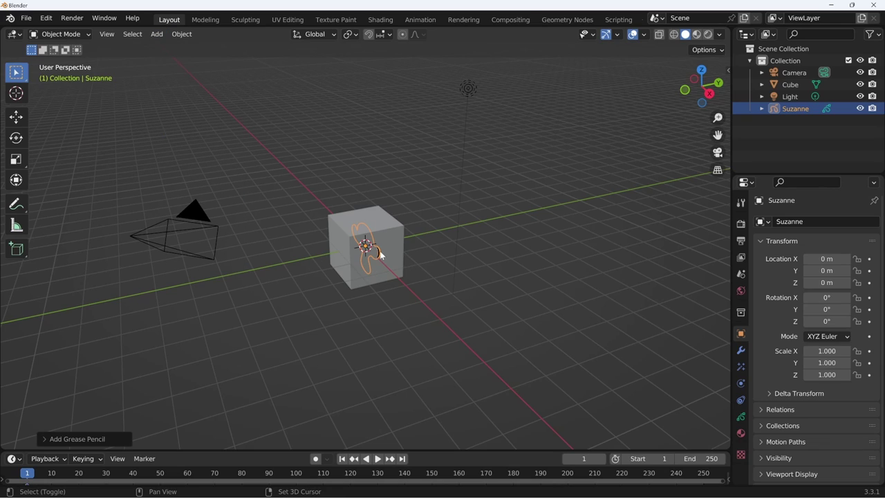
{"action": "key", "text": "shift+a"}
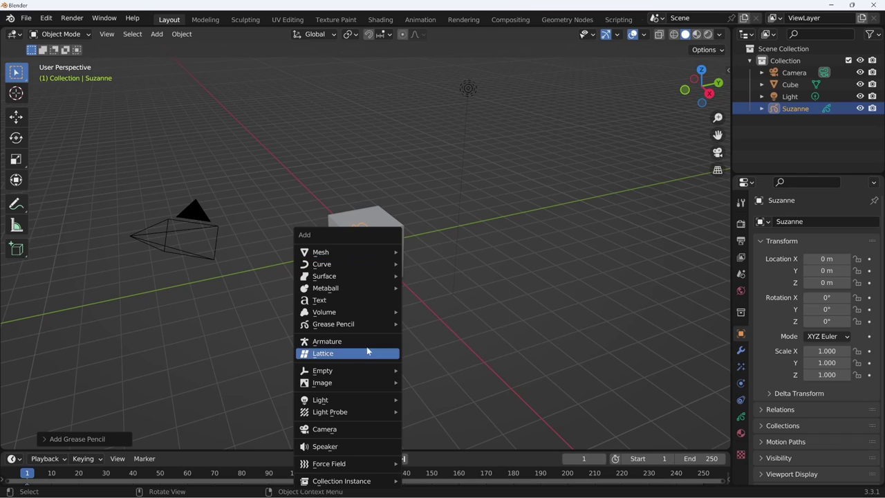
{"action": "mouse_move", "coordinate": [333, 324]}
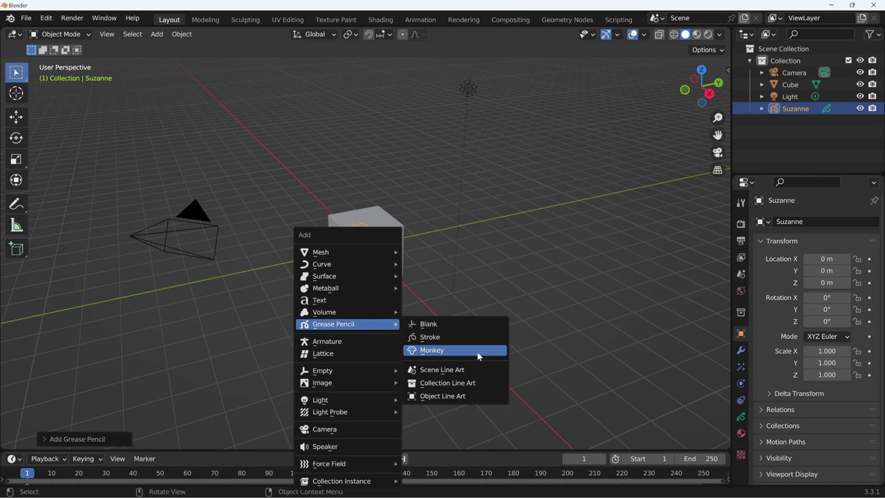
{"action": "left_click", "coordinate": [474, 351]}
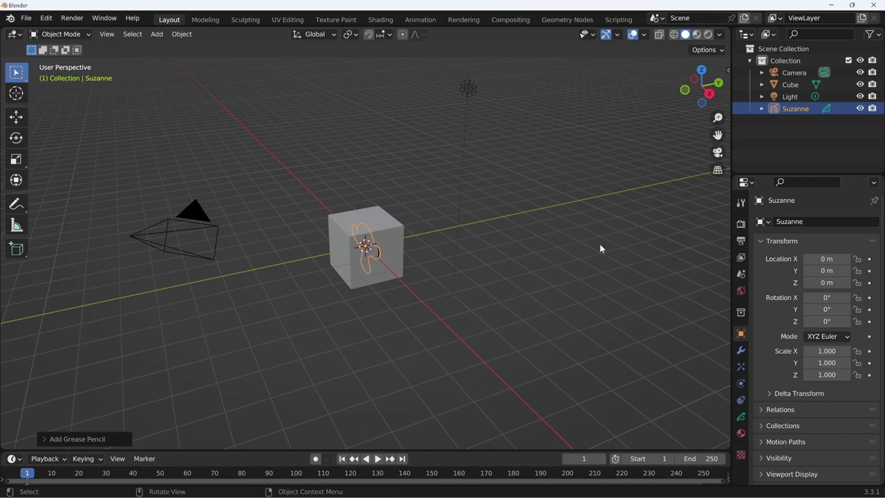
{"action": "mouse_move", "coordinate": [387, 311]}
{"action": "middle_mouse_down"}
{"action": "mouse_move", "coordinate": [472, 324]}
{"action": "mouse_move", "coordinate": [469, 380]}
{"action": "mouse_move", "coordinate": [575, 299]}
{"action": "mouse_move", "coordinate": [517, 299]}
{"action": "mouse_move", "coordinate": [579, 296]}
{"action": "mouse_move", "coordinate": [561, 298]}
{"action": "middle_mouse_up"}
Select and delete the default cube
{"action": "left_click", "coordinate": [403, 259]}
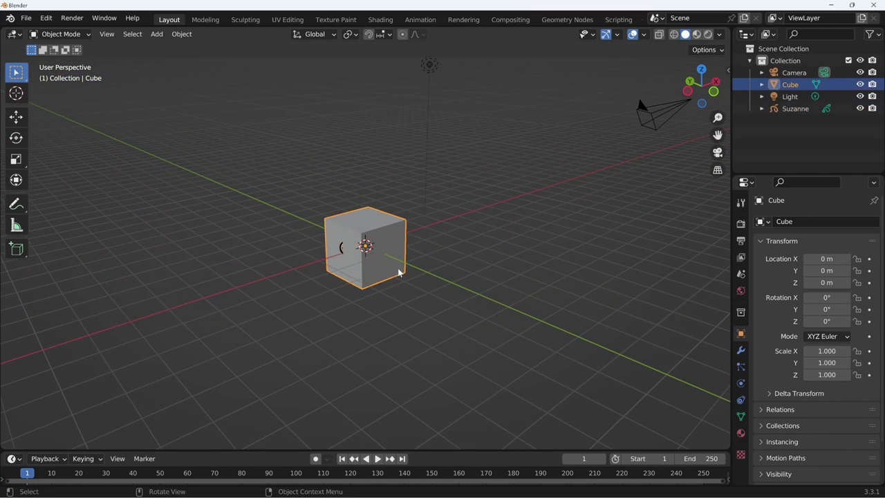
{"action": "key", "text": "Delete"}
{"action": "middle_click_drag", "start_coordinate": [400, 273], "coordinate": [351, 326]}
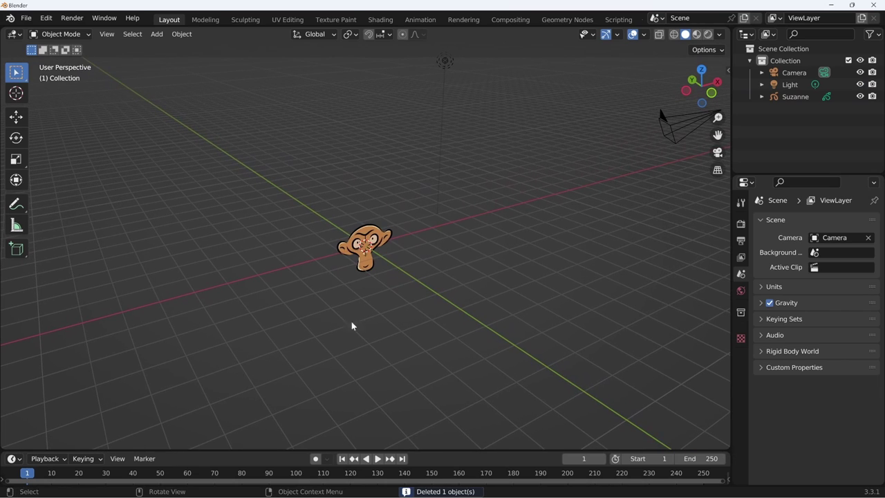
Zoom in, select Suzanne and view it from the side and edge-on
{"action": "mouse_move", "coordinate": [328, 354]}
{"action": "middle_mouse_down", "text": "ctrl"}
{"action": "mouse_move", "coordinate": [425, 246]}
{"action": "mouse_move", "coordinate": [421, 325]}
{"action": "middle_mouse_up", "text": "ctrl"}
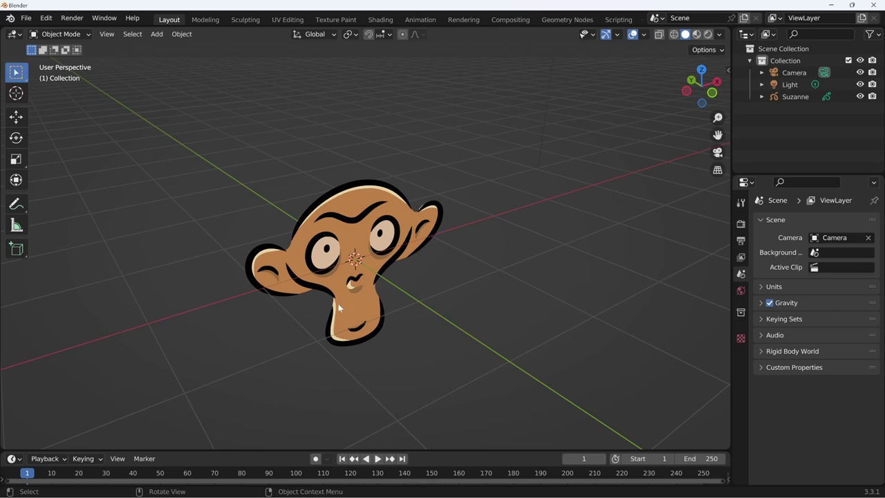
{"action": "mouse_move", "coordinate": [508, 332]}
{"action": "middle_mouse_down"}
{"action": "mouse_move", "coordinate": [582, 322]}
{"action": "mouse_move", "coordinate": [491, 322]}
{"action": "mouse_move", "coordinate": [389, 352]}
{"action": "mouse_move", "coordinate": [474, 332]}
{"action": "mouse_move", "coordinate": [432, 275]}
{"action": "middle_mouse_up"}
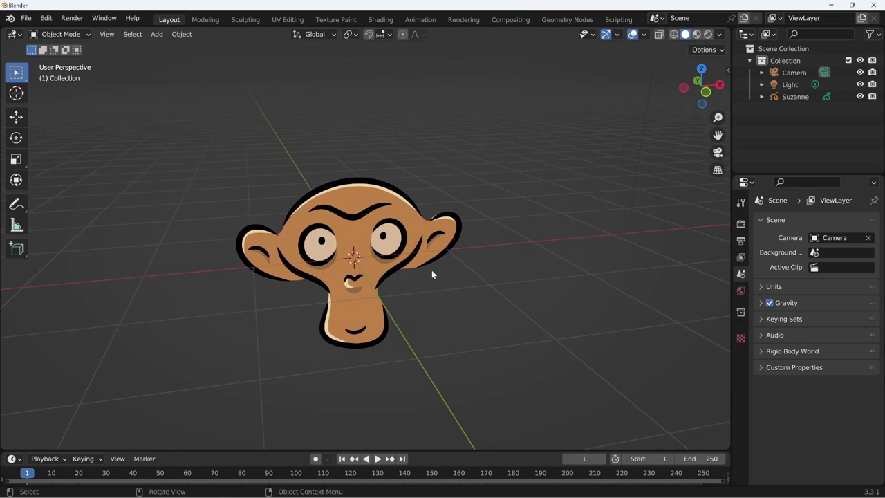
{"action": "left_click", "coordinate": [424, 247]}
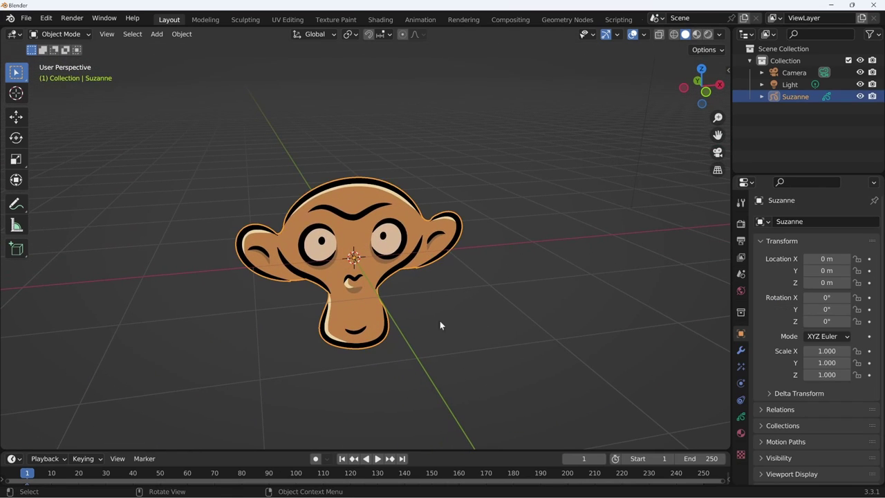
{"action": "mouse_move", "coordinate": [390, 265]}
{"action": "middle_mouse_down"}
{"action": "mouse_move", "coordinate": [479, 312]}
{"action": "mouse_move", "coordinate": [533, 312]}
{"action": "mouse_move", "coordinate": [573, 270]}
{"action": "mouse_move", "coordinate": [534, 272]}
{"action": "mouse_move", "coordinate": [460, 310]}
{"action": "mouse_move", "coordinate": [484, 272]}
{"action": "mouse_move", "coordinate": [456, 311]}
{"action": "mouse_move", "coordinate": [456, 301]}
{"action": "middle_mouse_up"}
{"action": "left_click", "coordinate": [628, 148]}
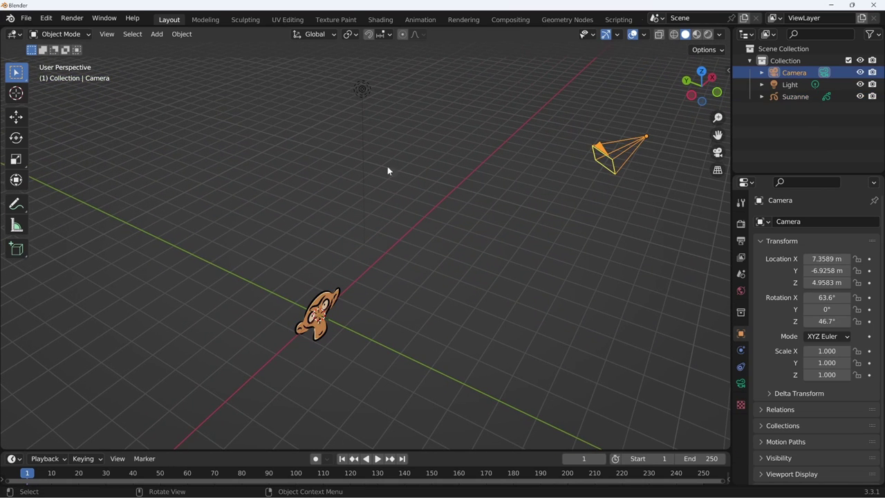
{"action": "left_click", "coordinate": [362, 90]}
{"action": "left_click", "coordinate": [320, 319]}
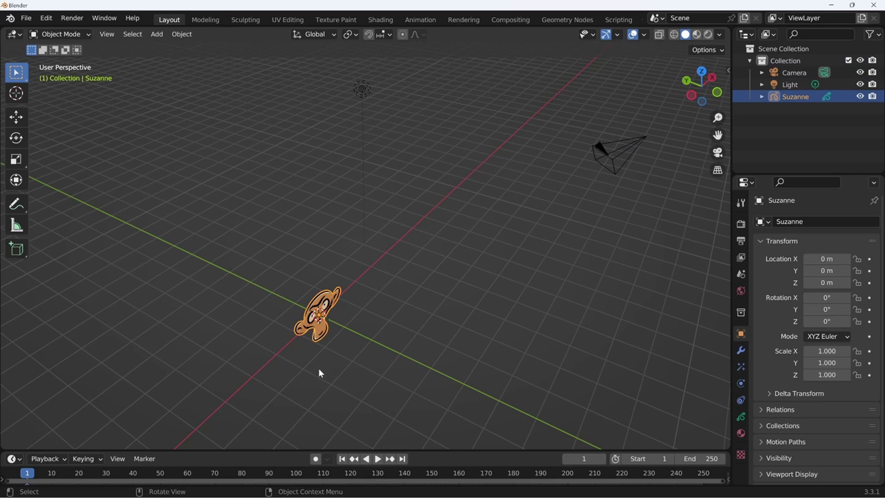
{"action": "left_click", "coordinate": [790, 84]}
{"action": "left_click", "coordinate": [793, 73]}
{"action": "left_click", "coordinate": [789, 84]}
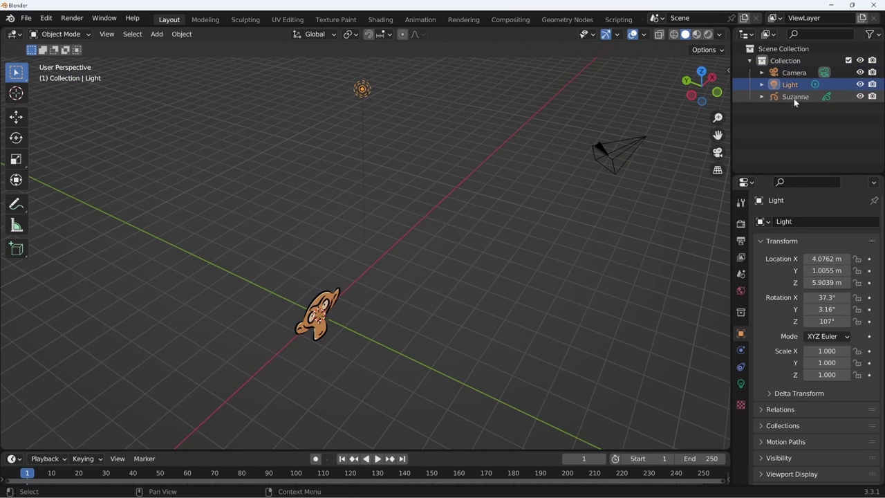
{"action": "left_click", "coordinate": [793, 99]}
{"action": "mouse_move", "coordinate": [657, 337]}
{"action": "middle_mouse_down"}
{"action": "mouse_move", "coordinate": [463, 351]}
{"action": "mouse_move", "coordinate": [465, 329]}
{"action": "mouse_move", "coordinate": [458, 380]}
{"action": "mouse_move", "coordinate": [411, 296]}
{"action": "mouse_move", "coordinate": [357, 299]}
{"action": "middle_mouse_up"}
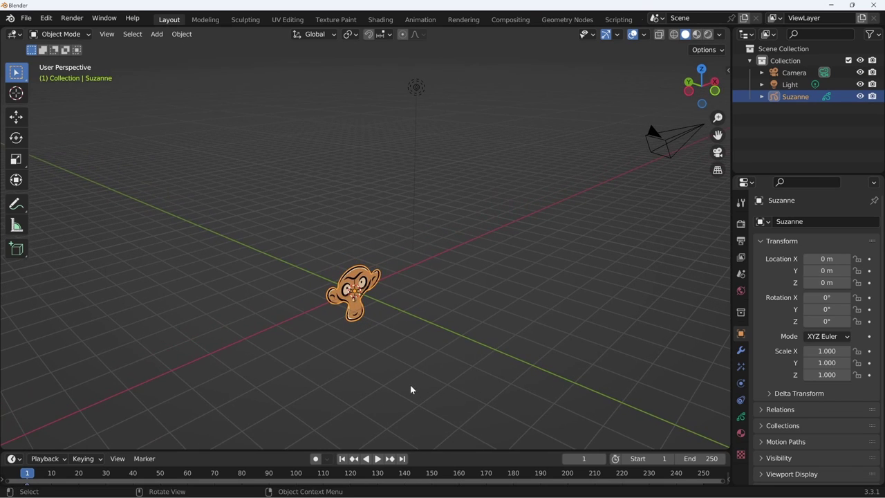
{"action": "middle_click_drag", "start_coordinate": [411, 387], "coordinate": [423, 322]}
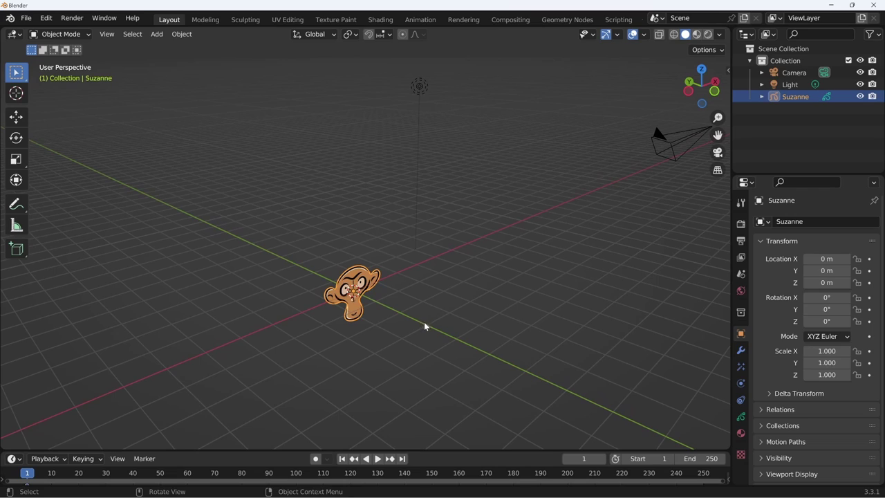
Delete Suzanne, add a new Grease Pencil monkey, then delete that one too
{"action": "key", "text": "Delete"}
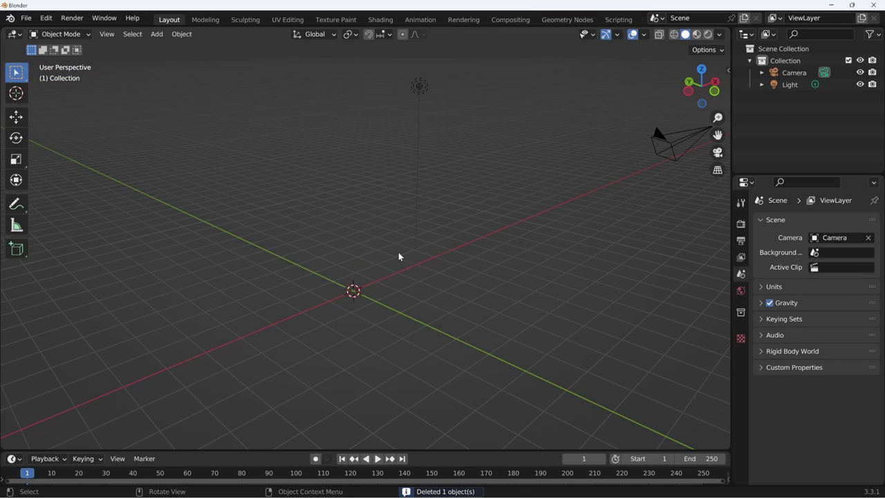
{"action": "key", "text": "shift+a"}
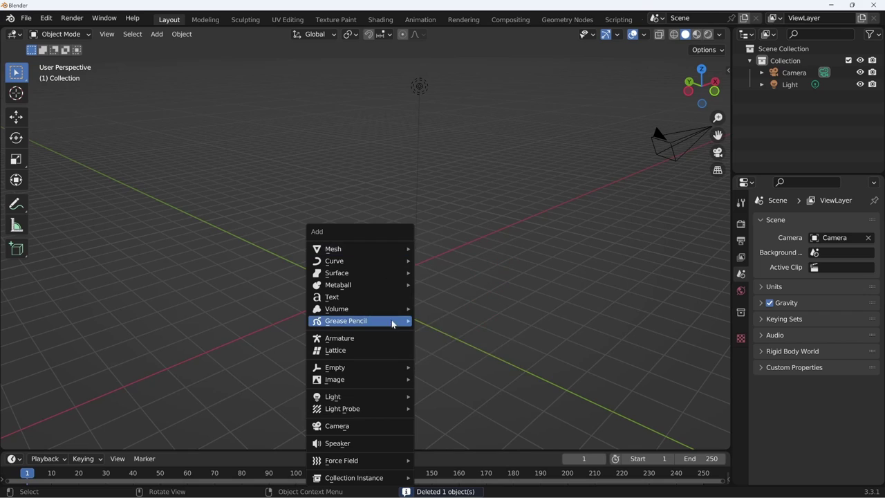
{"action": "left_click", "coordinate": [449, 349]}
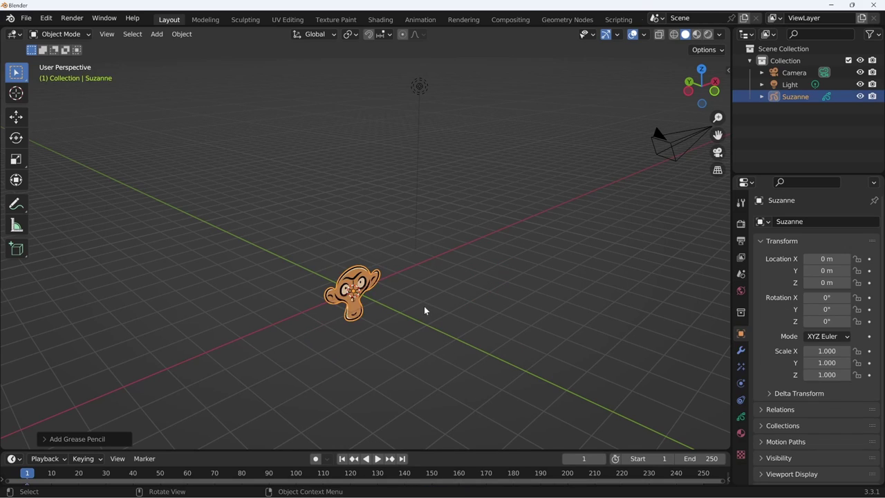
{"action": "key", "text": "x"}
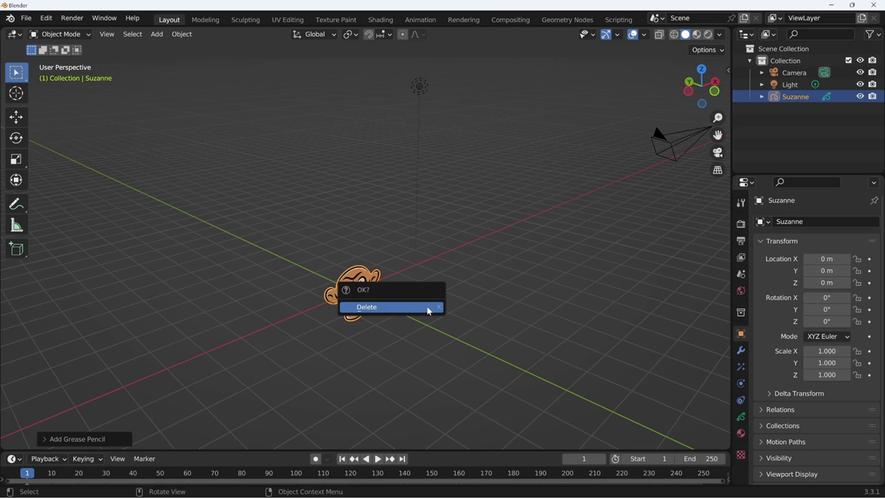
{"action": "left_click", "coordinate": [427, 310]}
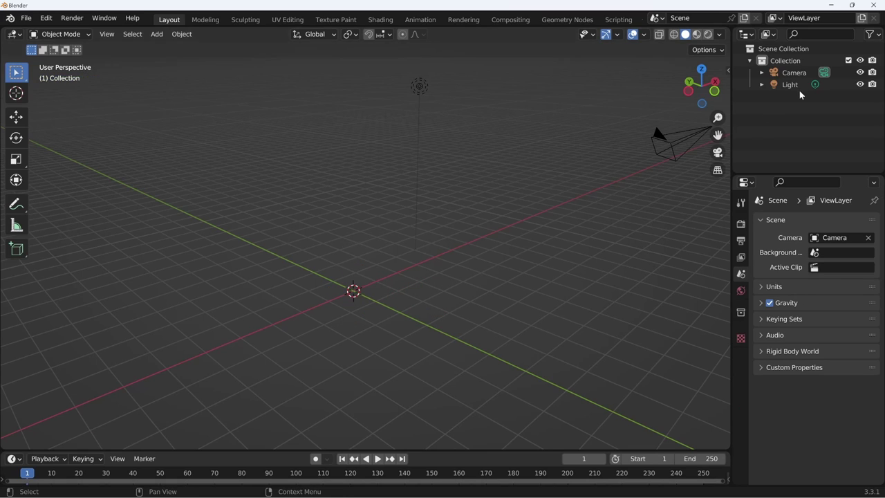
Add a fresh Grease Pencil monkey at the origin and show the Grease Pencil add options again
{"action": "key", "text": "shift+a"}
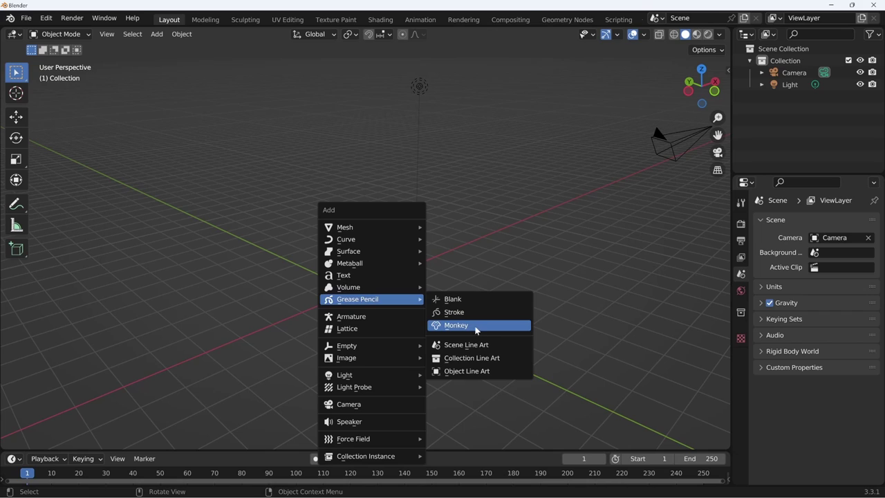
{"action": "left_click", "coordinate": [475, 330]}
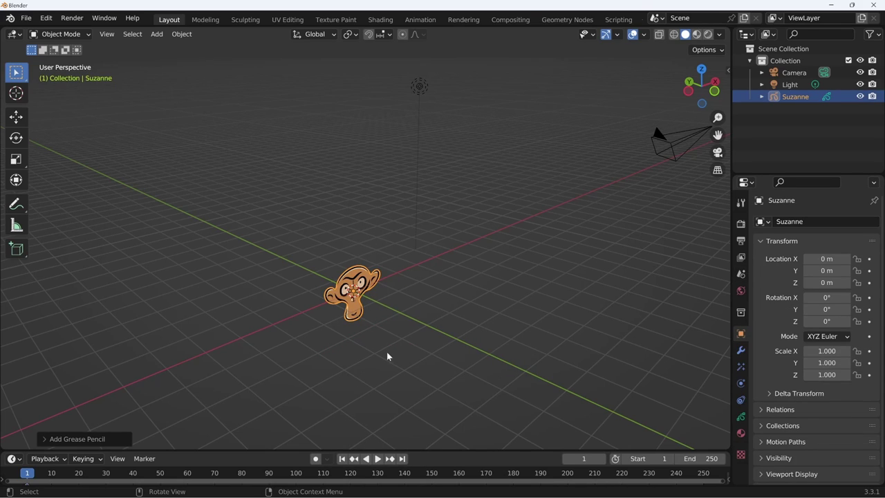
{"action": "key", "text": "shift+a"}
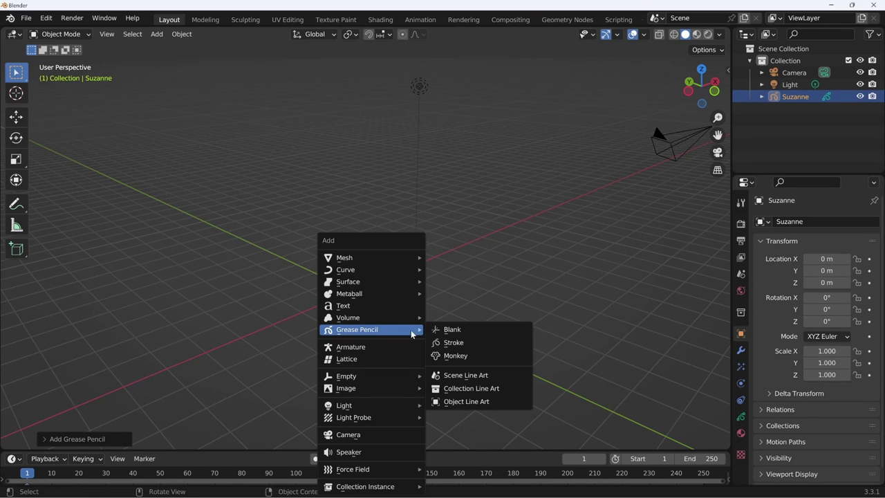
Add a second Grease Pencil Monkey, Suzanne.001, and inspect it from several angles
{"action": "left_click", "coordinate": [483, 356]}
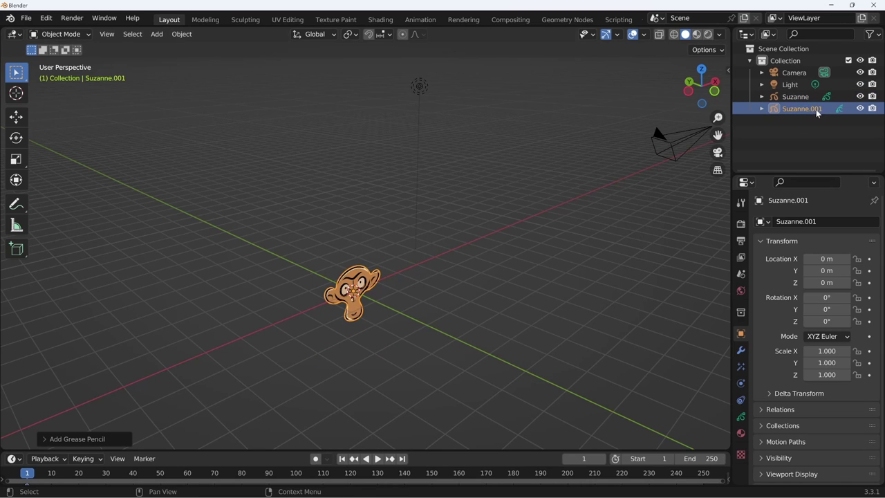
{"action": "mouse_move", "coordinate": [418, 327]}
{"action": "middle_mouse_down"}
{"action": "mouse_move", "coordinate": [356, 349]}
{"action": "mouse_move", "coordinate": [340, 333]}
{"action": "middle_mouse_up"}
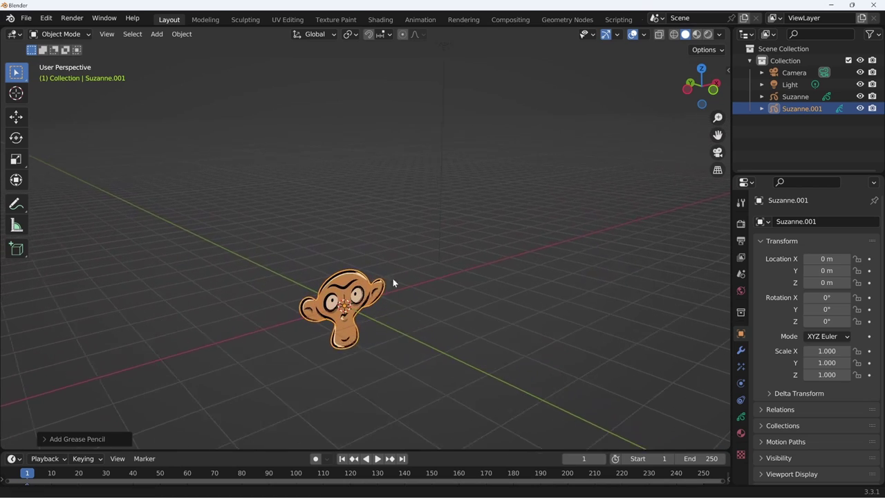
{"action": "scroll", "coordinate": [393, 278], "scroll_direction": "up", "scroll_amount": 5}
{"action": "mouse_move", "coordinate": [410, 306]}
{"action": "middle_mouse_down"}
{"action": "mouse_move", "coordinate": [431, 305]}
{"action": "mouse_move", "coordinate": [512, 265]}
{"action": "middle_mouse_up"}
{"action": "scroll", "coordinate": [432, 315], "scroll_direction": "down", "scroll_amount": 3}
{"action": "mouse_move", "coordinate": [433, 315]}
{"action": "middle_mouse_down"}
{"action": "mouse_move", "coordinate": [440, 300]}
{"action": "mouse_move", "coordinate": [350, 363]}
{"action": "middle_mouse_up"}
{"action": "scroll", "coordinate": [492, 233], "scroll_direction": "up", "scroll_amount": 4}
{"action": "middle_click_drag", "start_coordinate": [492, 232], "coordinate": [519, 256]}
{"action": "scroll", "coordinate": [486, 298], "scroll_direction": "down", "scroll_amount": 3}
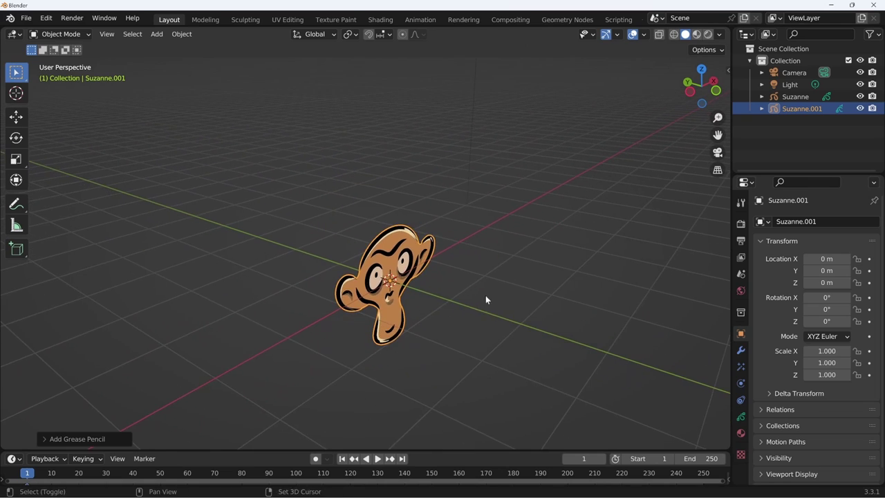
{"action": "mouse_move", "coordinate": [485, 298]}
{"action": "middle_mouse_down"}
{"action": "mouse_move", "coordinate": [434, 300]}
{"action": "mouse_move", "coordinate": [518, 259]}
{"action": "middle_mouse_up"}
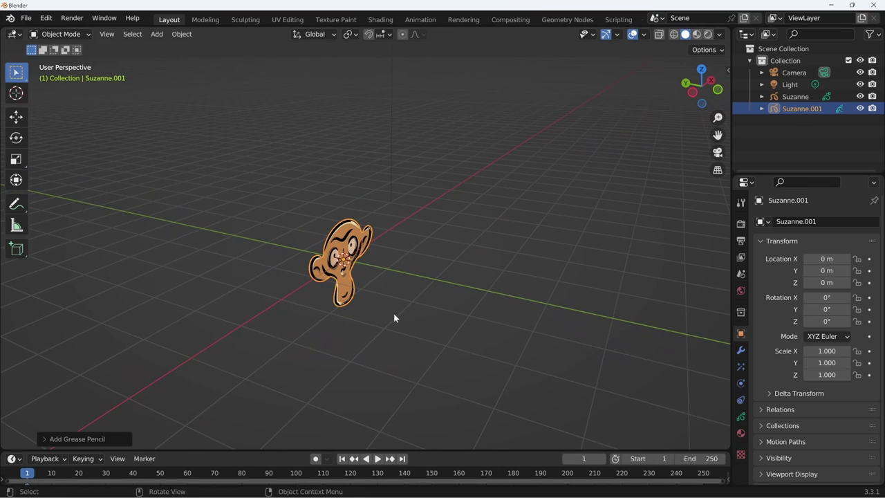
{"action": "middle_click_drag", "start_coordinate": [394, 317], "coordinate": [385, 318]}
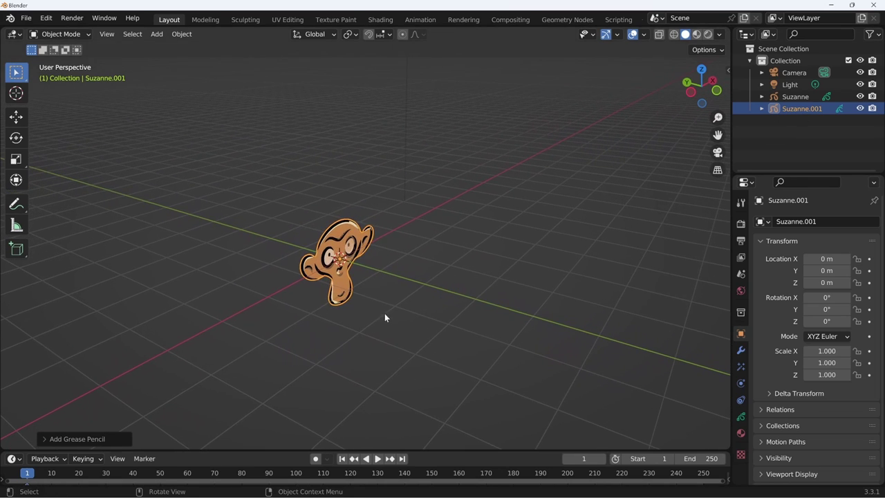
With the Move tool, place Suzanne.001 at X 1.5769 m, Y -1.757 m
{"action": "left_click", "coordinate": [16, 116]}
{"action": "left_click_drag", "start_coordinate": [307, 249], "coordinate": [494, 305]}
{"action": "mouse_move", "coordinate": [494, 305]}
{"action": "middle_mouse_down"}
{"action": "mouse_move", "coordinate": [439, 304]}
{"action": "mouse_move", "coordinate": [391, 287]}
{"action": "middle_mouse_up"}
{"action": "left_click_drag", "start_coordinate": [391, 287], "coordinate": [480, 314]}
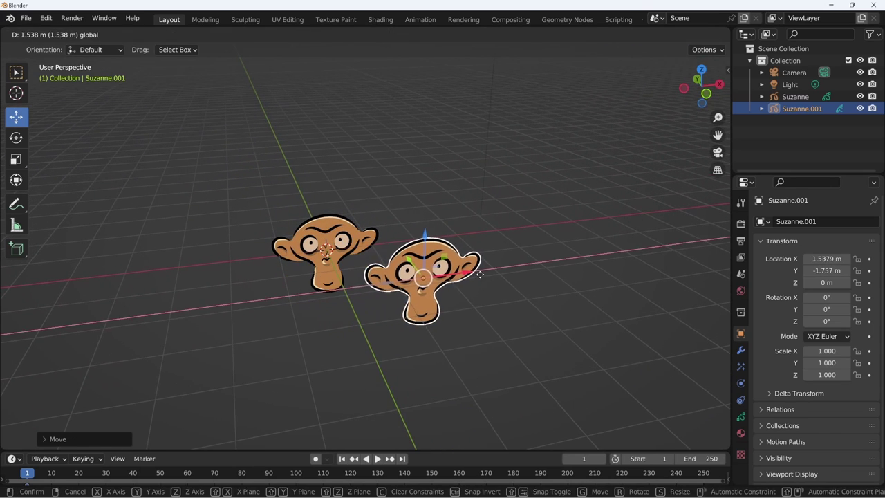
Orbit to view both monkeys and start renaming Suzanne.001 in the Outliner
{"action": "middle_click_drag", "start_coordinate": [481, 320], "coordinate": [460, 298]}
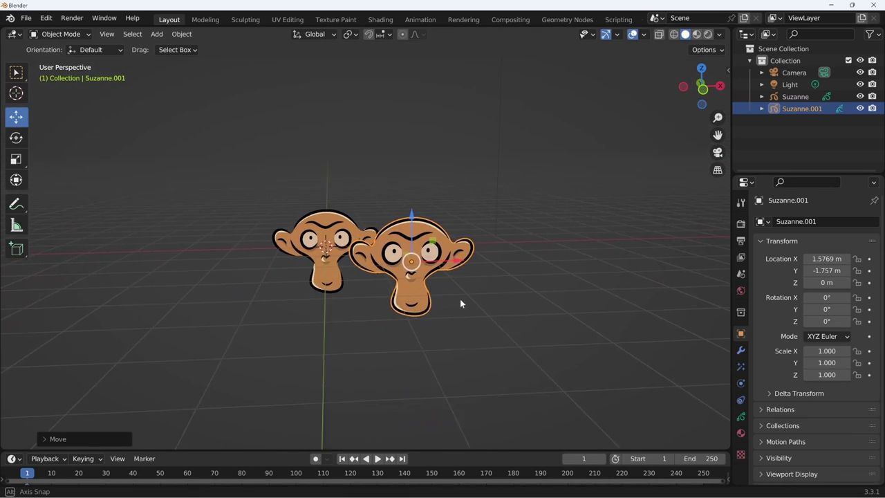
{"action": "scroll", "coordinate": [386, 348], "scroll_direction": "up", "scroll_amount": 3}
{"action": "mouse_move", "coordinate": [385, 348]}
{"action": "middle_mouse_down"}
{"action": "mouse_move", "coordinate": [495, 293]}
{"action": "mouse_move", "coordinate": [461, 286]}
{"action": "middle_mouse_up"}
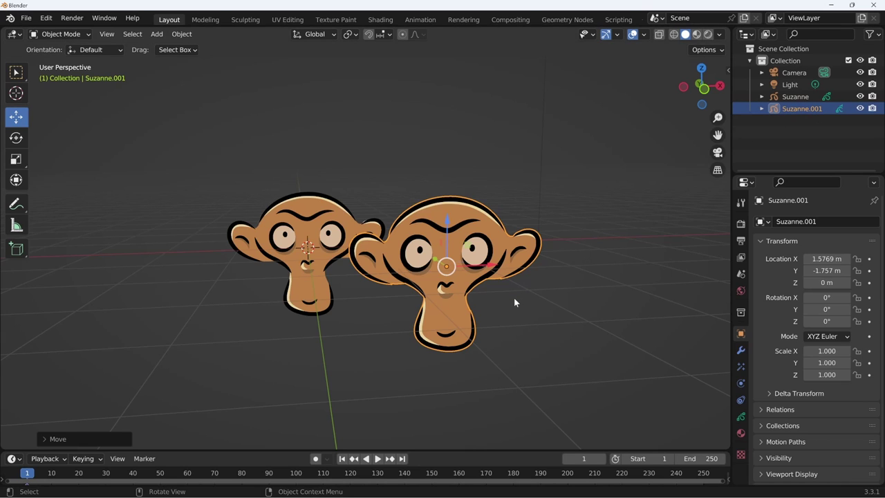
{"action": "mouse_move", "coordinate": [514, 297]}
{"action": "middle_mouse_down"}
{"action": "mouse_move", "coordinate": [573, 283]}
{"action": "mouse_move", "coordinate": [507, 317]}
{"action": "middle_mouse_up"}
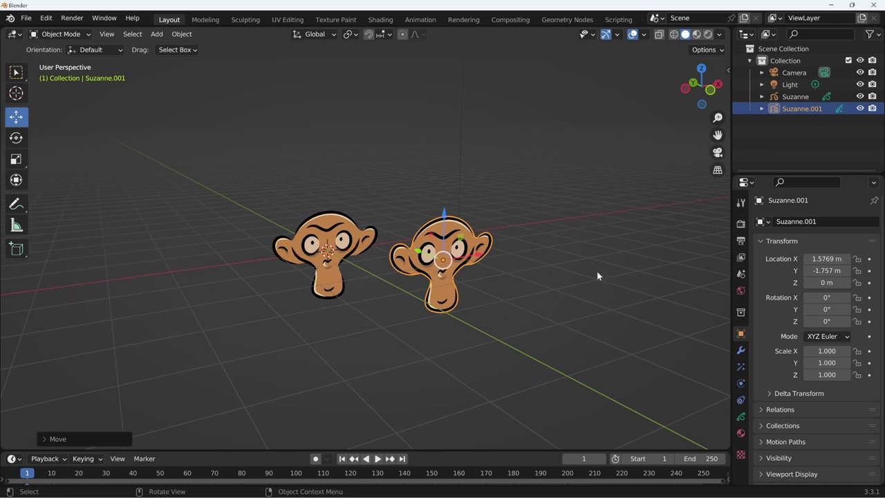
{"action": "double_click", "coordinate": [814, 109]}
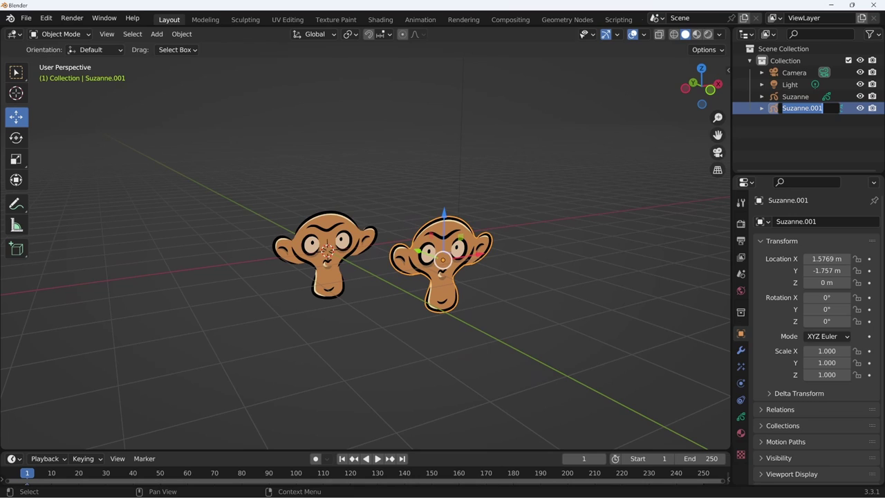
Rename the second monkey to Susanna, then to Scimmietta
{"action": "type", "text": "Susan"}
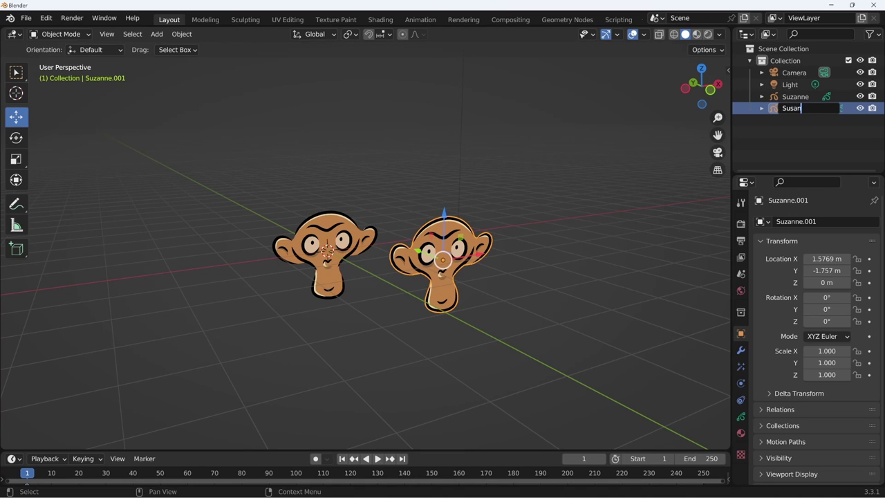
{"action": "type", "text": "na"}
{"action": "key", "text": "Return"}
{"action": "middle_click_drag", "start_coordinate": [490, 281], "coordinate": [491, 321]}
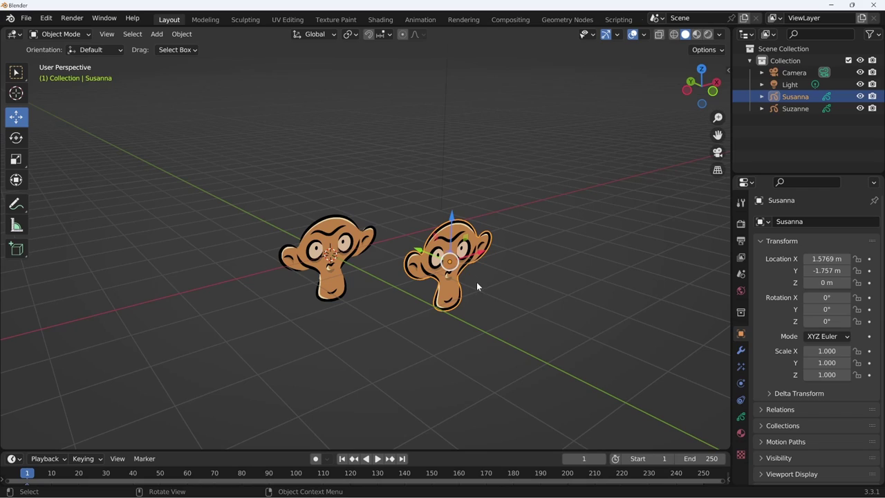
{"action": "key", "text": "F2"}
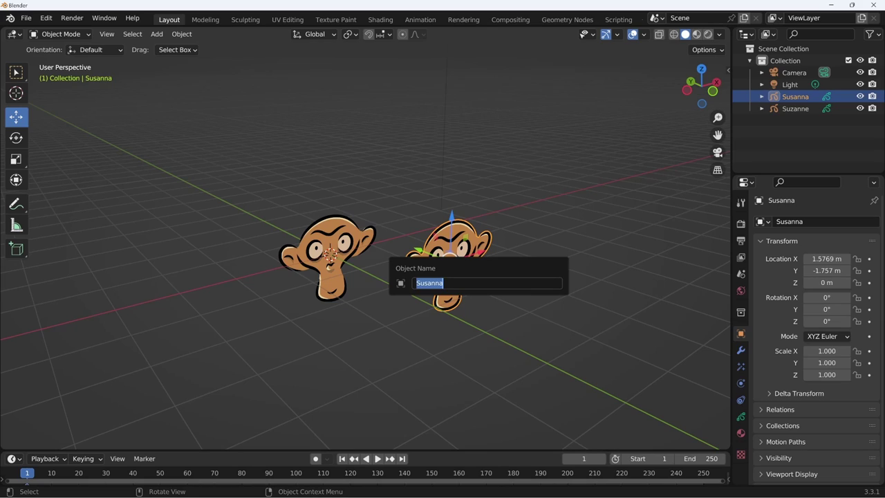
{"action": "type", "text": "Scimmiett"}
{"action": "type", "text": "a"}
{"action": "key", "text": "Return"}
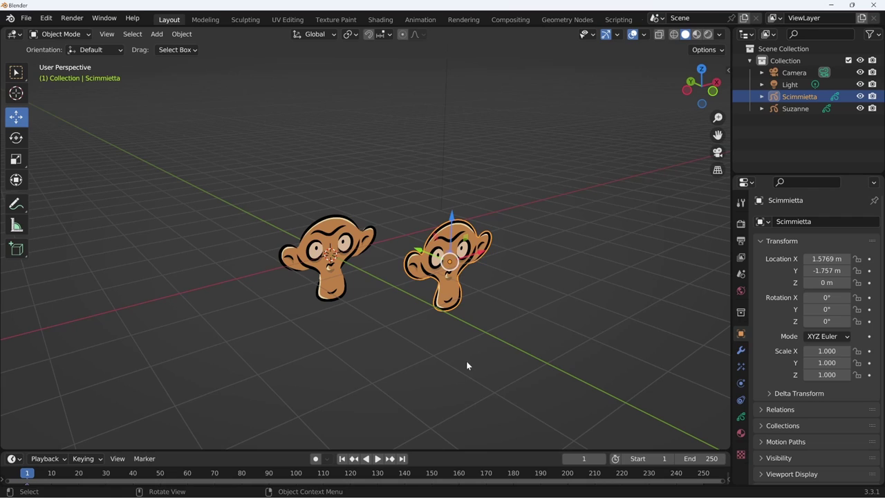
Select Scimmietta and move it along Y to -1.2036 m
{"action": "left_click", "coordinate": [391, 305]}
{"action": "left_click", "coordinate": [446, 310]}
{"action": "mouse_move", "coordinate": [421, 251]}
{"action": "left_mouse_down"}
{"action": "mouse_move", "coordinate": [405, 251]}
{"action": "mouse_move", "coordinate": [472, 314]}
{"action": "left_mouse_up"}
{"action": "middle_click_drag", "start_coordinate": [473, 315], "coordinate": [470, 308]}
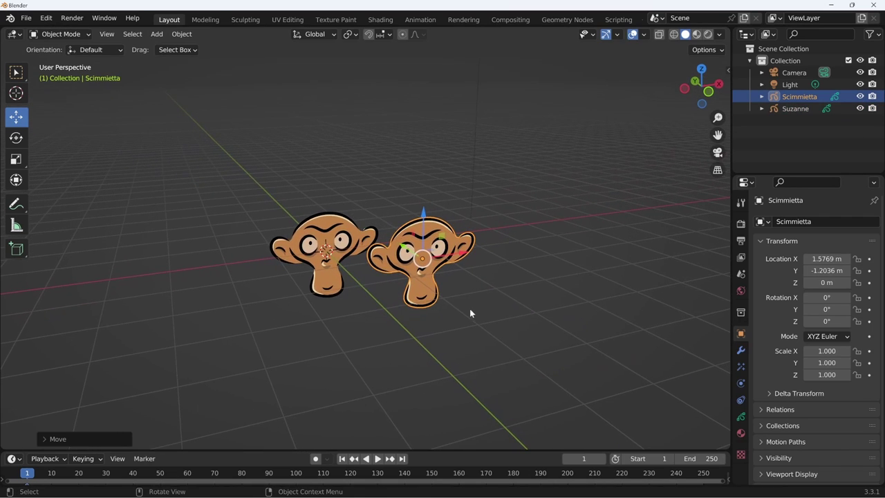
Rotate Scimmietta to -30.2°, 14.2°, -18.4° with the Rotate tool
{"action": "left_click", "coordinate": [16, 138]}
{"action": "mouse_move", "coordinate": [463, 227]}
{"action": "left_mouse_down"}
{"action": "mouse_move", "coordinate": [463, 307]}
{"action": "mouse_move", "coordinate": [493, 273]}
{"action": "left_mouse_up"}
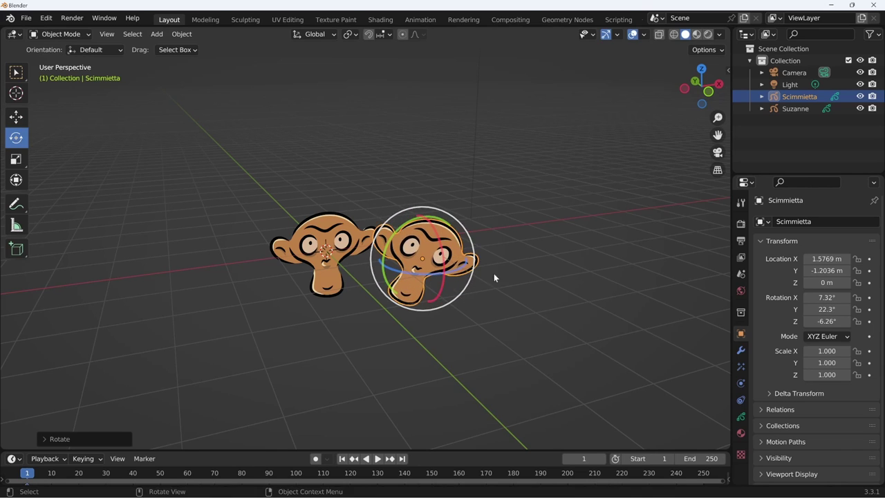
{"action": "middle_click_drag", "start_coordinate": [494, 273], "coordinate": [575, 278]}
{"action": "mouse_move", "coordinate": [459, 212]}
{"action": "left_mouse_down"}
{"action": "mouse_move", "coordinate": [460, 253]}
{"action": "mouse_move", "coordinate": [443, 273]}
{"action": "left_mouse_up"}
{"action": "middle_click_drag", "start_coordinate": [443, 273], "coordinate": [400, 250]}
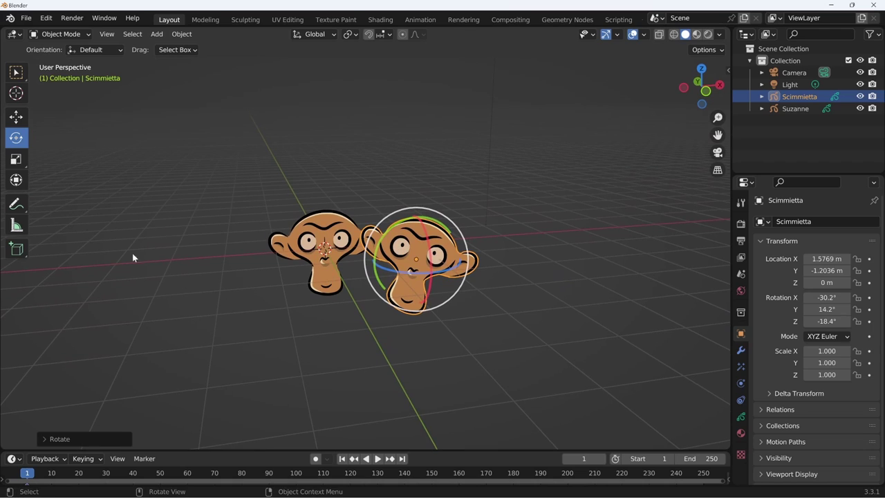
Scale Scimmietta along X and Z to 1.932, 0.927, 0.750
{"action": "left_click", "coordinate": [16, 158]}
{"action": "key", "text": "s"}
{"action": "key", "text": "x"}
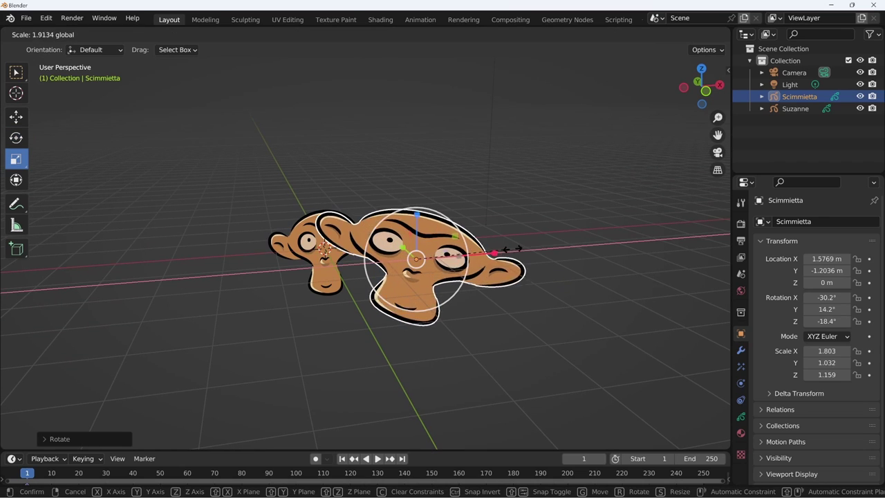
{"action": "left_click", "coordinate": [508, 257]}
{"action": "mouse_move", "coordinate": [508, 257]}
{"action": "middle_mouse_down"}
{"action": "mouse_move", "coordinate": [535, 255]}
{"action": "mouse_move", "coordinate": [561, 329]}
{"action": "mouse_move", "coordinate": [466, 330]}
{"action": "middle_mouse_up"}
{"action": "key", "text": "s"}
{"action": "key", "text": "z"}
{"action": "left_click", "coordinate": [545, 291]}
With the Transform tool, raise and reposition Scimmietta to 1.2333, -1.2496, 1.0338 m
{"action": "left_click", "coordinate": [16, 180]}
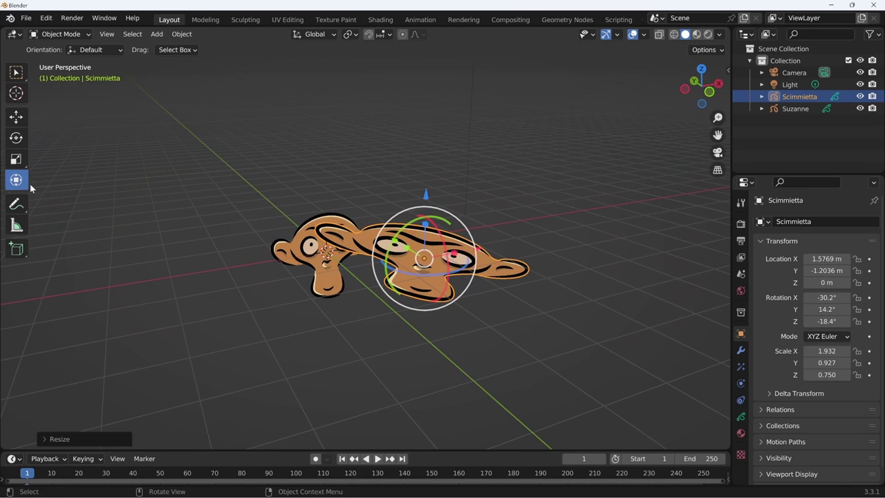
{"action": "left_click_drag", "start_coordinate": [426, 205], "coordinate": [427, 138]}
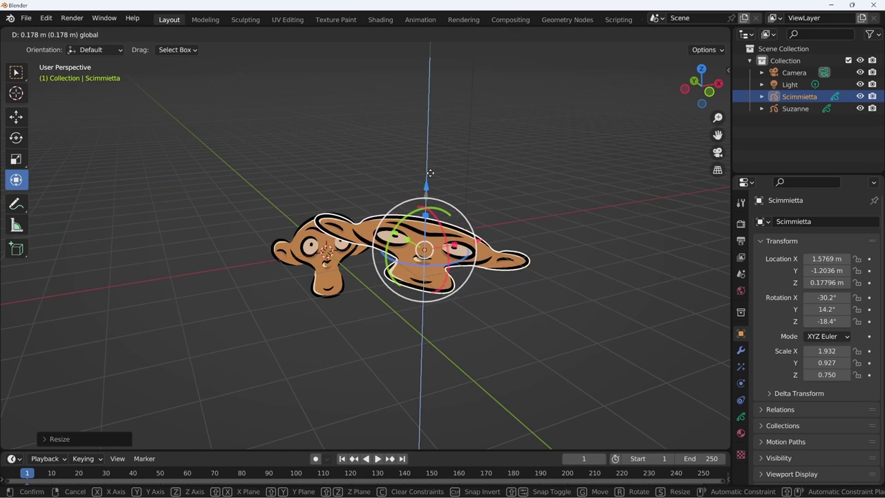
{"action": "middle_click_drag", "start_coordinate": [427, 138], "coordinate": [441, 192]}
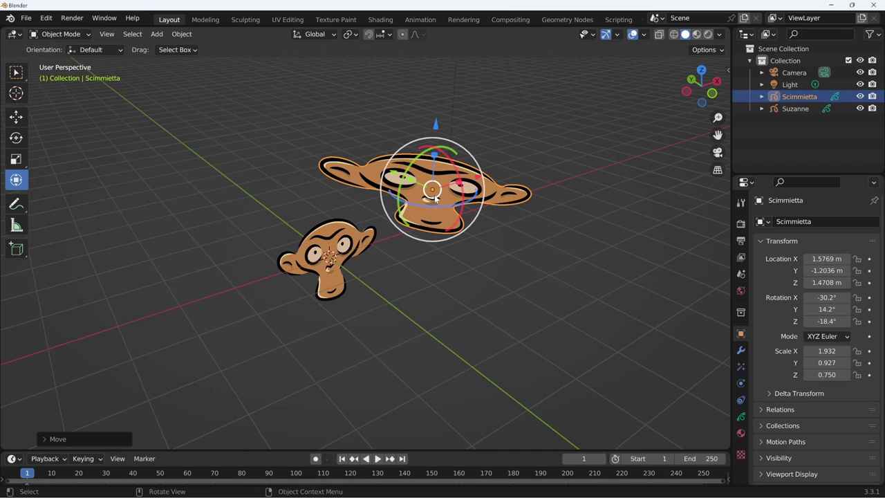
{"action": "mouse_move", "coordinate": [437, 199]}
{"action": "left_mouse_down"}
{"action": "mouse_move", "coordinate": [424, 226]}
{"action": "mouse_move", "coordinate": [420, 215]}
{"action": "mouse_move", "coordinate": [299, 358]}
{"action": "left_mouse_up"}
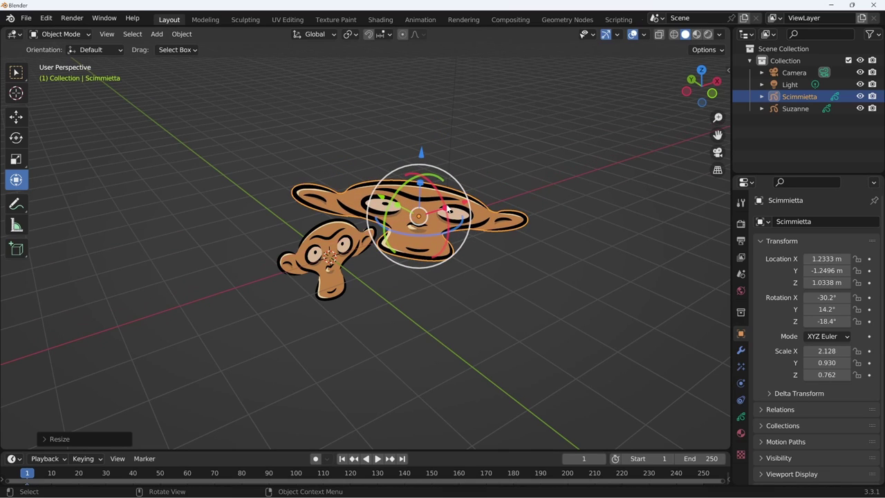
Switch to the Select Box tool and widen the properties area
{"action": "left_click", "coordinate": [18, 75]}
{"action": "mouse_move", "coordinate": [449, 335]}
{"action": "middle_mouse_down"}
{"action": "mouse_move", "coordinate": [428, 333]}
{"action": "mouse_move", "coordinate": [449, 321]}
{"action": "mouse_move", "coordinate": [441, 334]}
{"action": "middle_mouse_up"}
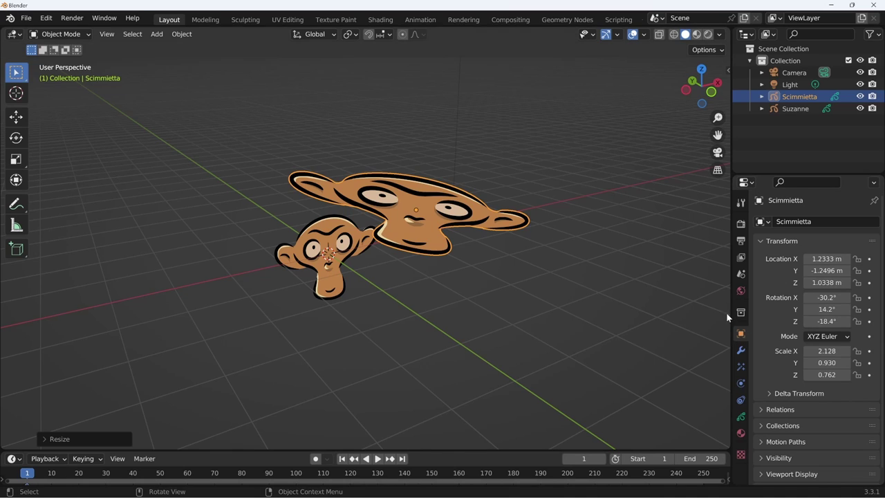
{"action": "mouse_move", "coordinate": [730, 317]}
{"action": "left_mouse_down"}
{"action": "mouse_move", "coordinate": [689, 323]}
{"action": "mouse_move", "coordinate": [699, 320]}
{"action": "left_mouse_up"}
{"action": "scroll", "coordinate": [800, 318], "scroll_direction": "down", "scroll_amount": 1}
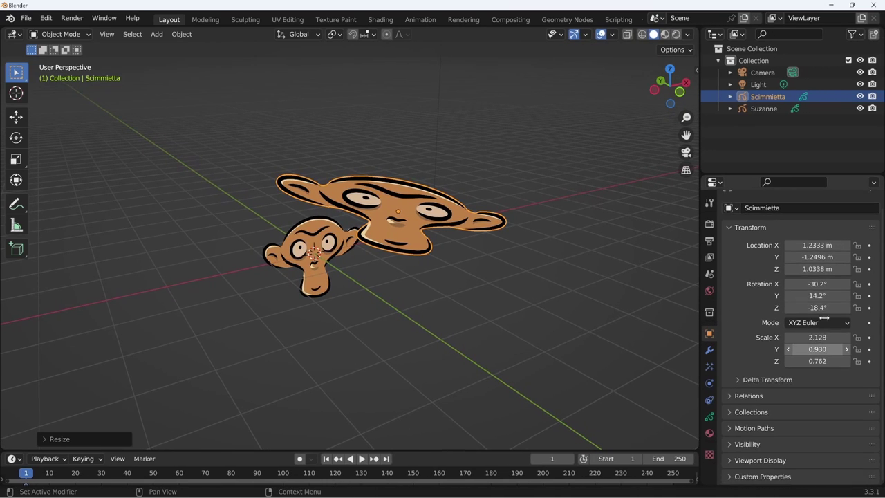
Select Suzanne and Scimmietta in turn to compare transforms, cancelling a Scale Y edit
{"action": "left_click", "coordinate": [318, 269]}
{"action": "middle_click_drag", "start_coordinate": [322, 267], "coordinate": [335, 264]}
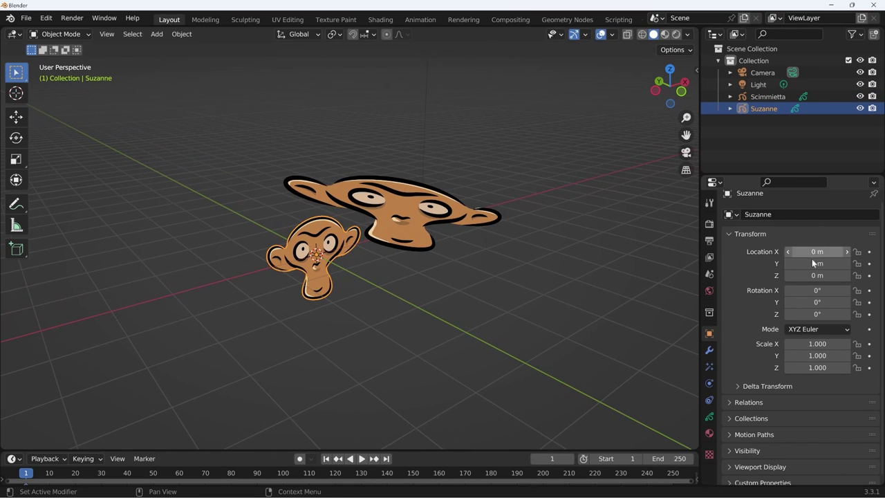
{"action": "left_click", "coordinate": [413, 222]}
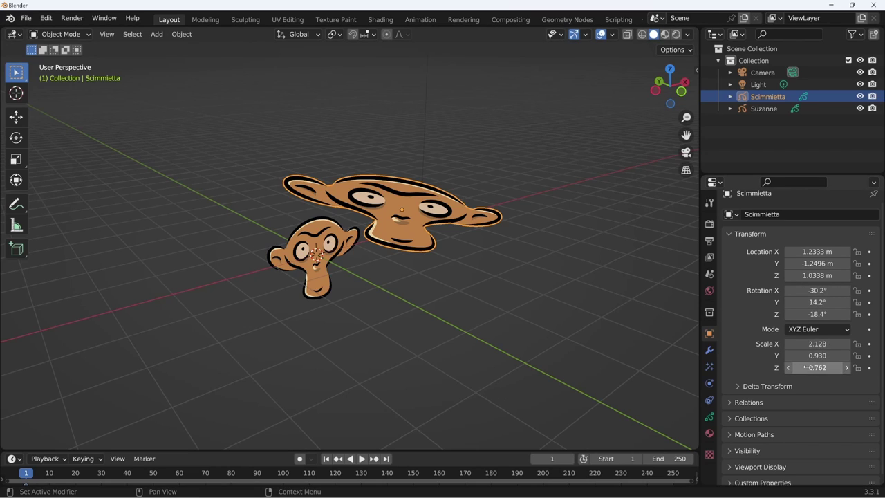
{"action": "left_click", "coordinate": [320, 286]}
{"action": "left_click", "coordinate": [815, 355]}
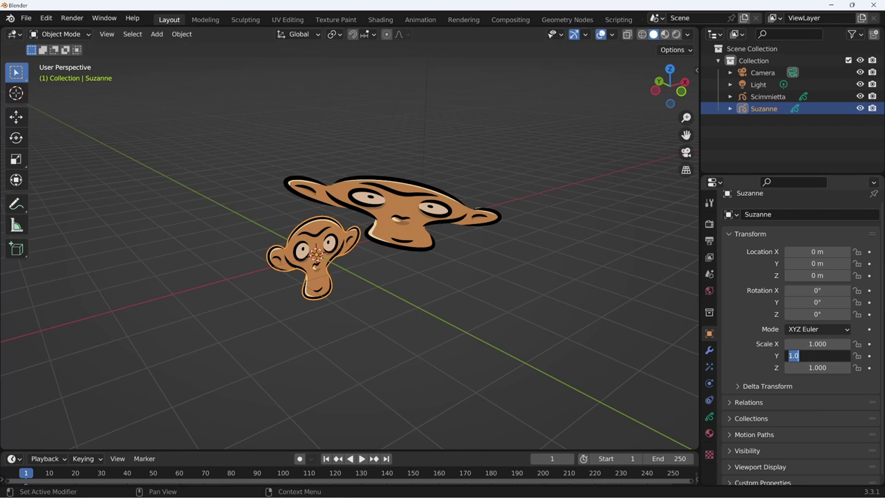
{"action": "key", "text": "Return"}
Set Scimmietta's scale to a uniform 2.128 on all three axes
{"action": "left_click", "coordinate": [426, 246]}
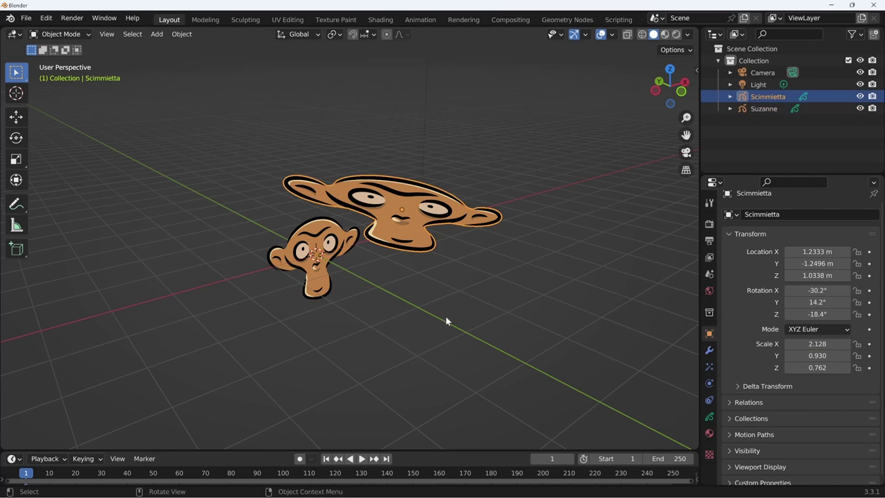
{"action": "middle_click_drag", "start_coordinate": [445, 315], "coordinate": [477, 335]}
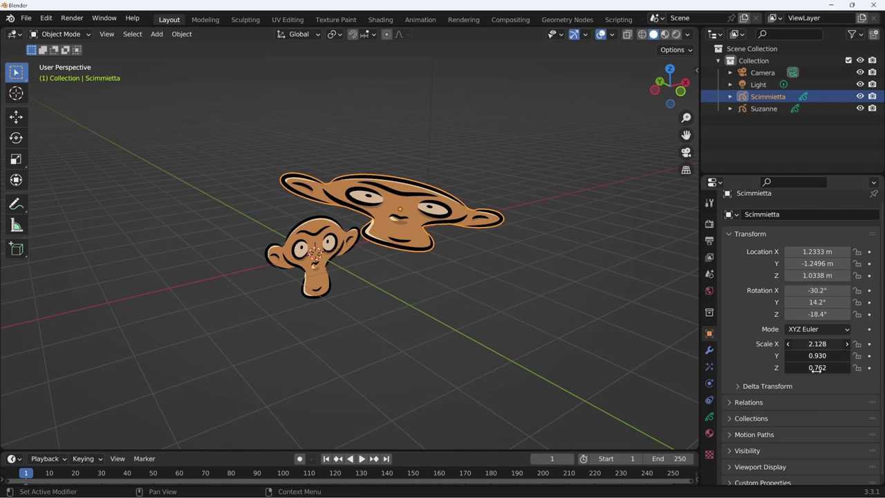
{"action": "left_click_drag", "start_coordinate": [816, 343], "coordinate": [816, 369]}
Confirm Scimmietta's uniform scale, then set it to 0.5
{"action": "key", "text": "Return"}
{"action": "type", "text": "1"}
{"action": "key", "text": "Return"}
{"action": "type", "text": "0.5"}
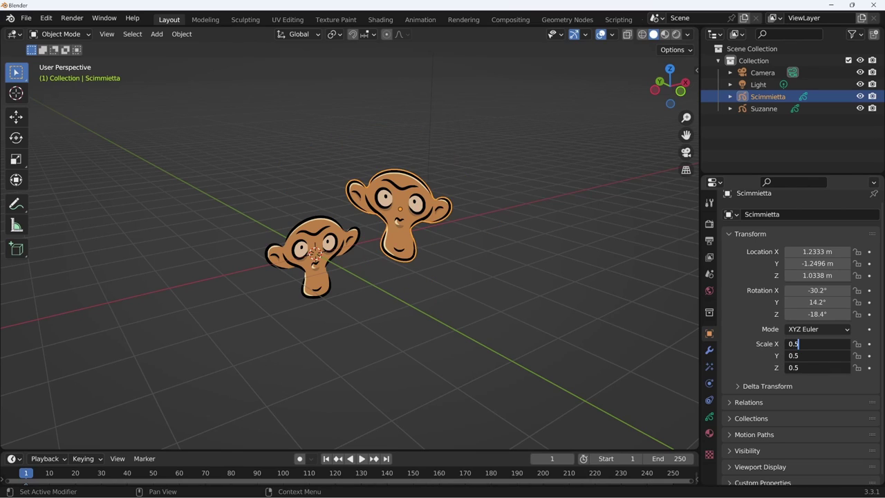
{"action": "key", "text": "Return"}
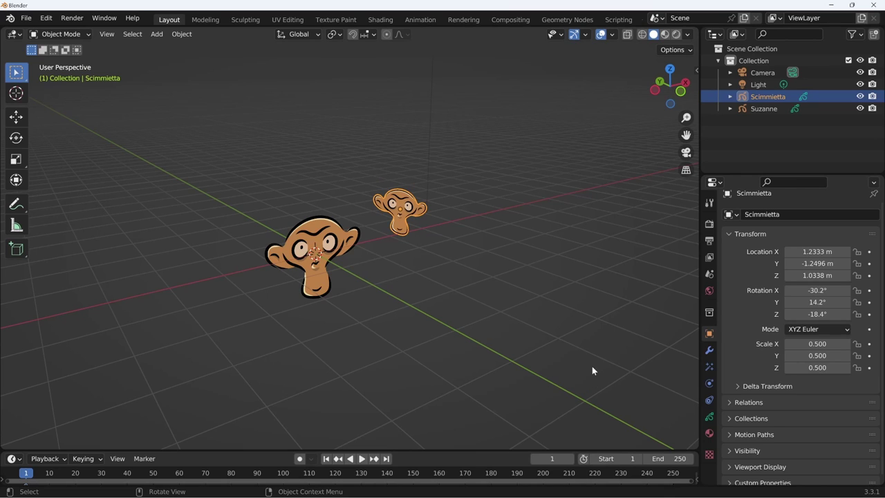
Set Scimmietta's X, Y and Z scale together back to 1
{"action": "middle_click_drag", "start_coordinate": [562, 348], "coordinate": [577, 387]}
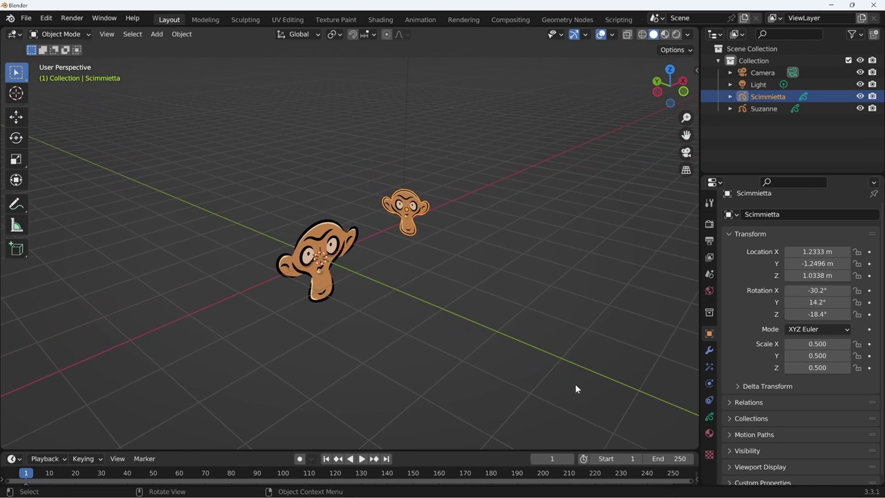
{"action": "left_click_drag", "start_coordinate": [840, 343], "coordinate": [838, 368]}
{"action": "type", "text": "1"}
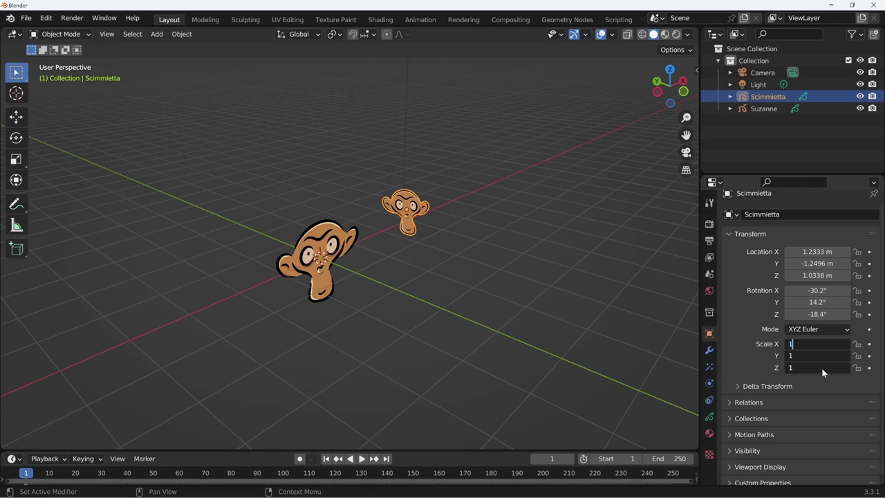
{"action": "key", "text": "Return"}
Orbit to a lower, frontal view and make the timeline area taller
{"action": "middle_click_drag", "start_coordinate": [566, 387], "coordinate": [519, 371]}
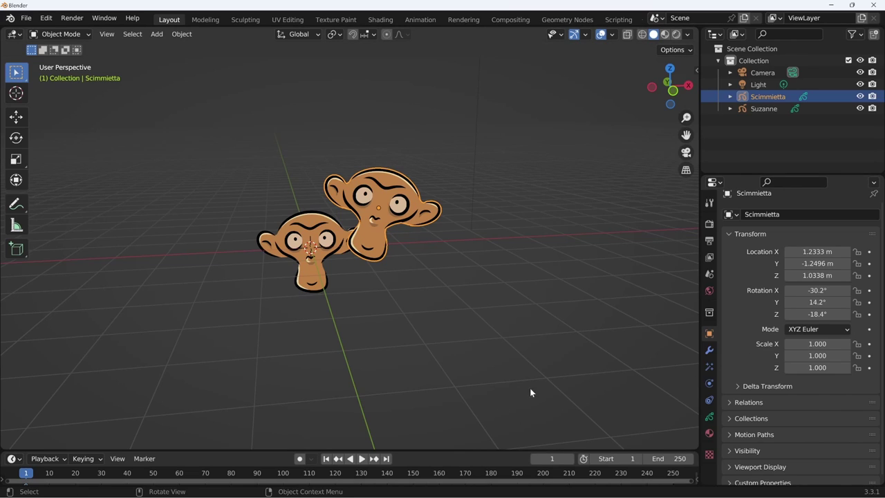
{"action": "middle_click_drag", "start_coordinate": [481, 321], "coordinate": [488, 337]}
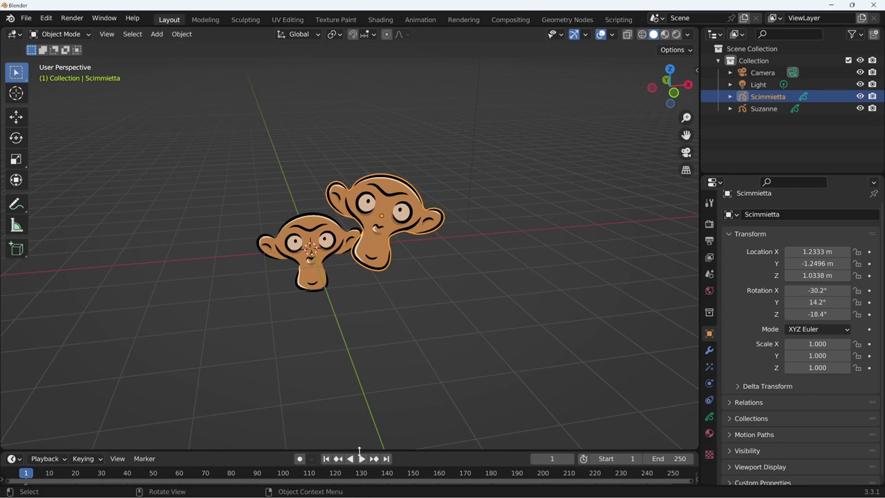
{"action": "left_click_drag", "start_coordinate": [360, 450], "coordinate": [360, 408]}
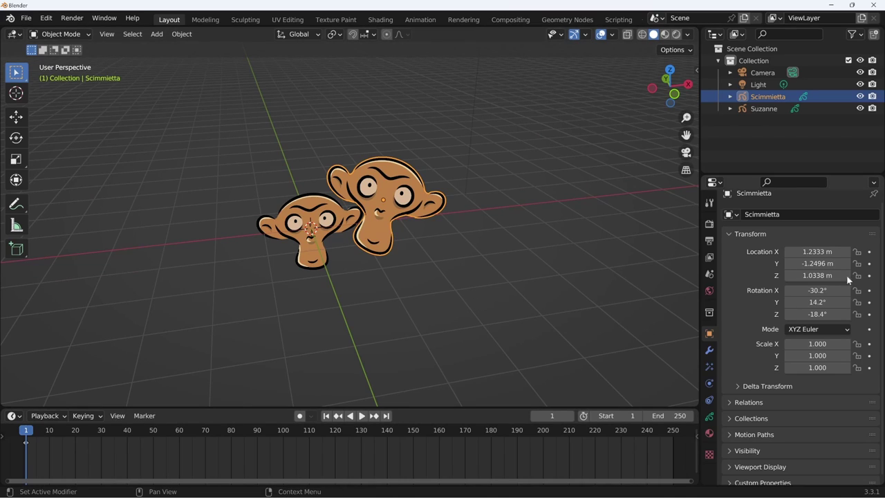
Keyframe Scimmietta's location at frame 1, then move it along X to -2.5231 m at frame 40
{"action": "left_click_drag", "start_coordinate": [869, 253], "coordinate": [869, 276]}
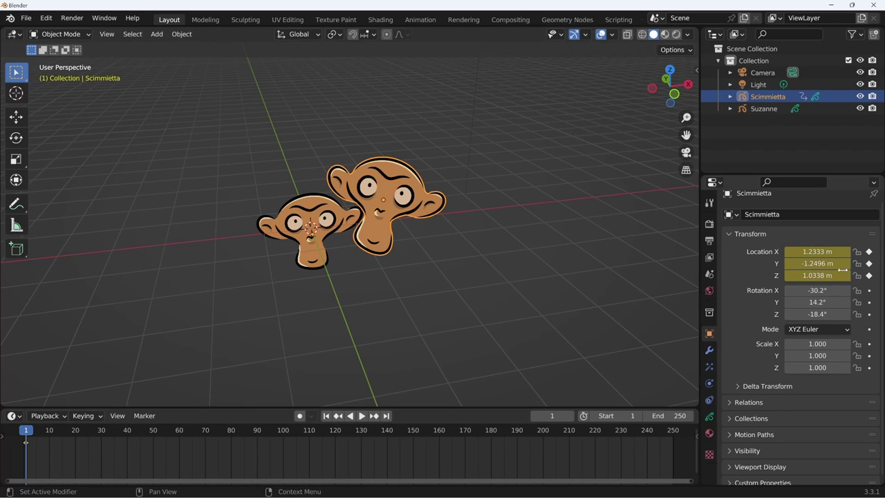
{"action": "left_click", "coordinate": [127, 430]}
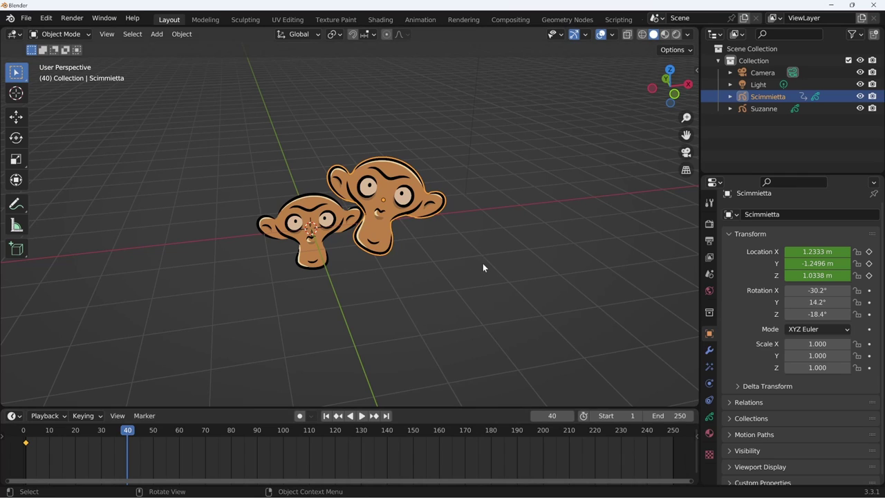
{"action": "key", "text": "g"}
{"action": "key", "text": "x"}
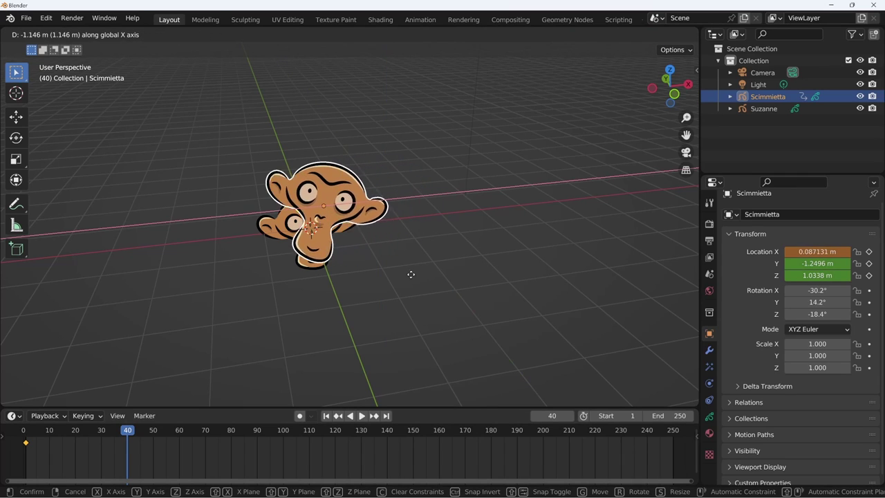
{"action": "left_click", "coordinate": [283, 308]}
Insert a location keyframe at frame 40 and play the sideways slide
{"action": "scroll", "coordinate": [406, 256], "scroll_direction": "down", "scroll_amount": 3}
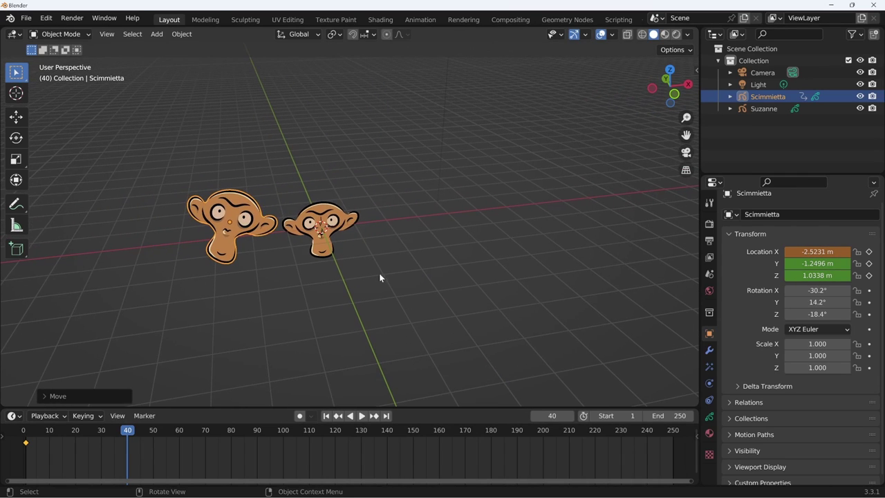
{"action": "left_click", "coordinate": [869, 252]}
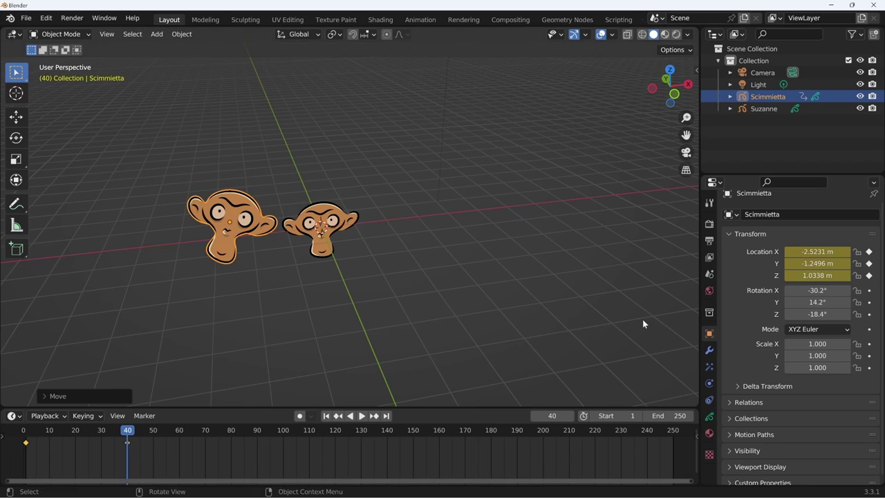
{"action": "key", "text": "space"}
{"action": "mouse_move", "coordinate": [31, 446]}
{"action": "left_mouse_down"}
{"action": "mouse_move", "coordinate": [101, 442]}
{"action": "mouse_move", "coordinate": [21, 442]}
{"action": "mouse_move", "coordinate": [125, 445]}
{"action": "left_mouse_up"}
{"action": "key", "text": "space"}
{"action": "mouse_move", "coordinate": [387, 325]}
{"action": "middle_mouse_down"}
{"action": "mouse_move", "coordinate": [448, 294]}
{"action": "mouse_move", "coordinate": [375, 299]}
{"action": "mouse_move", "coordinate": [351, 317]}
{"action": "middle_mouse_up"}
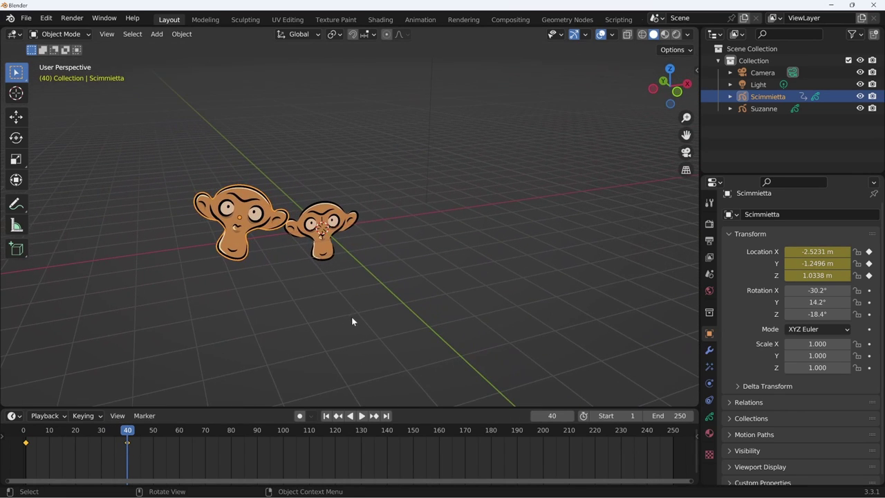